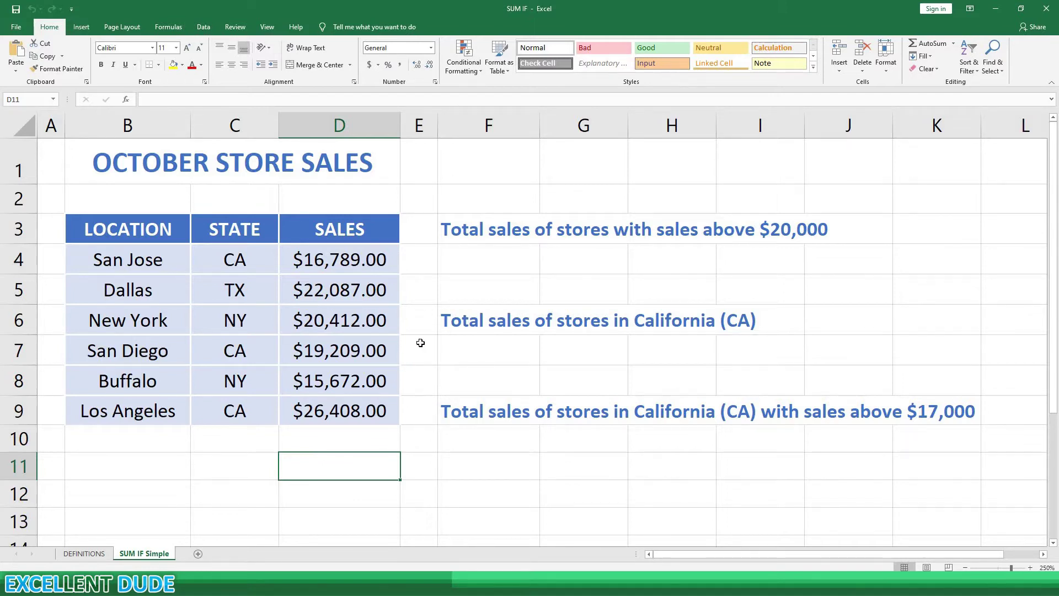
# Enter =SUMIF(D4:D9,">20000") in F4 to total the sales of stores above $20,000, and check the matching sales cells
pyautogui.click(499, 269)
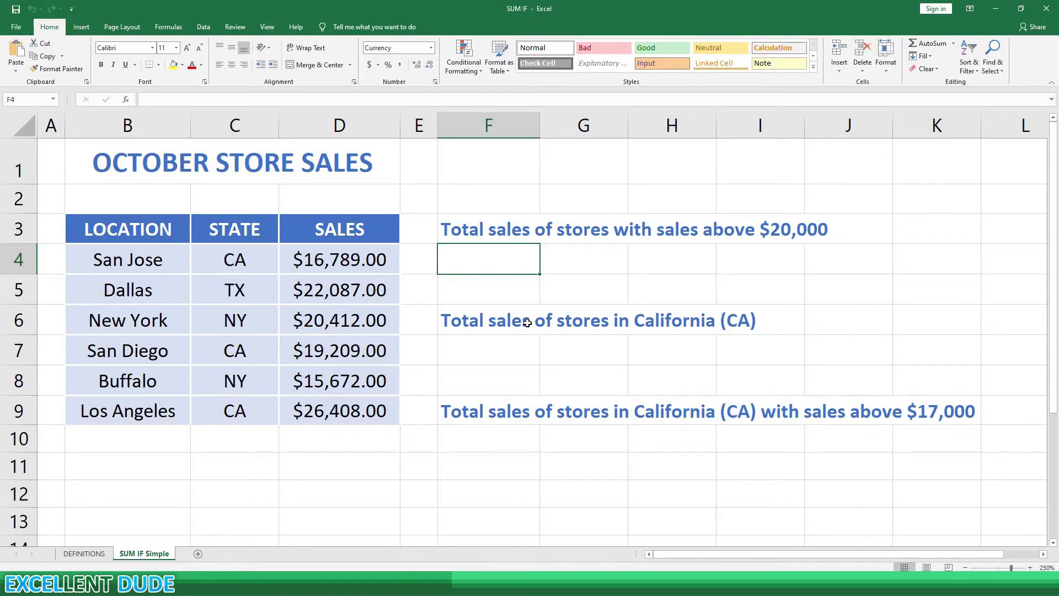
pyautogui.write('=SUMIF')
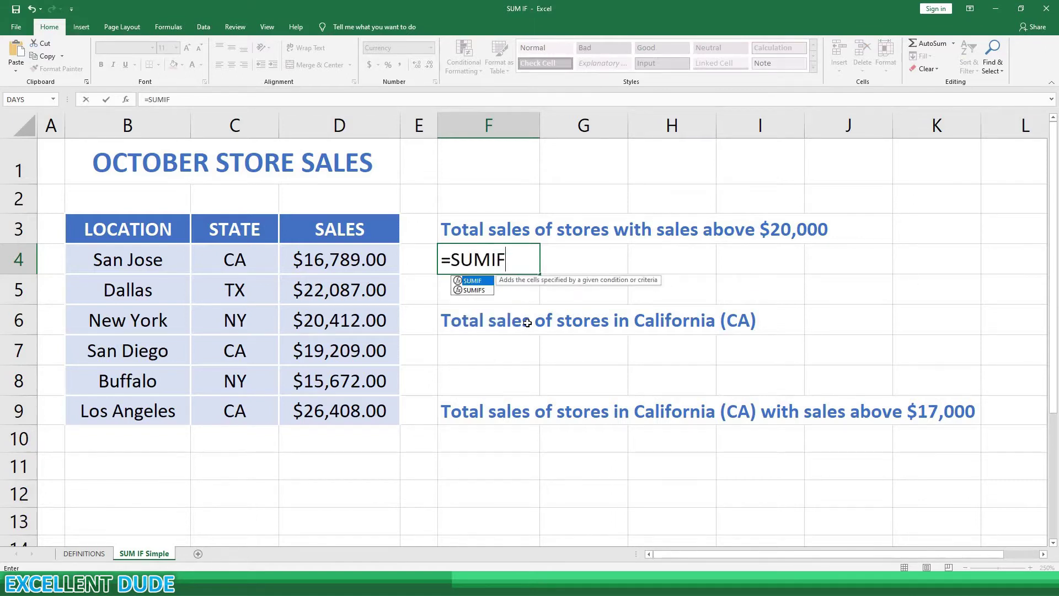
pyautogui.write('(')
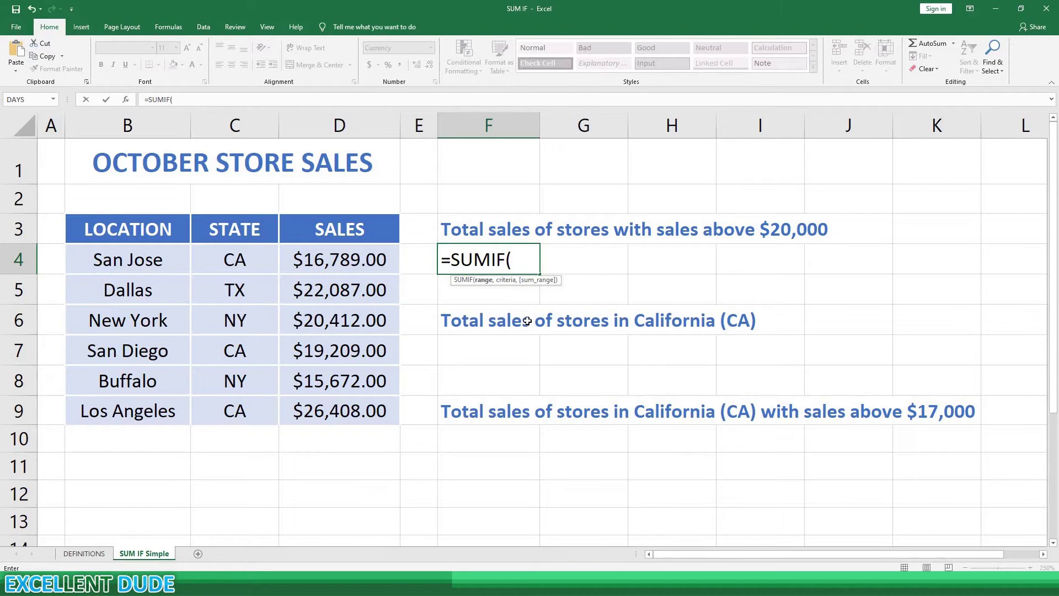
pyautogui.moveTo(380, 263); pyautogui.dragTo(378, 396)
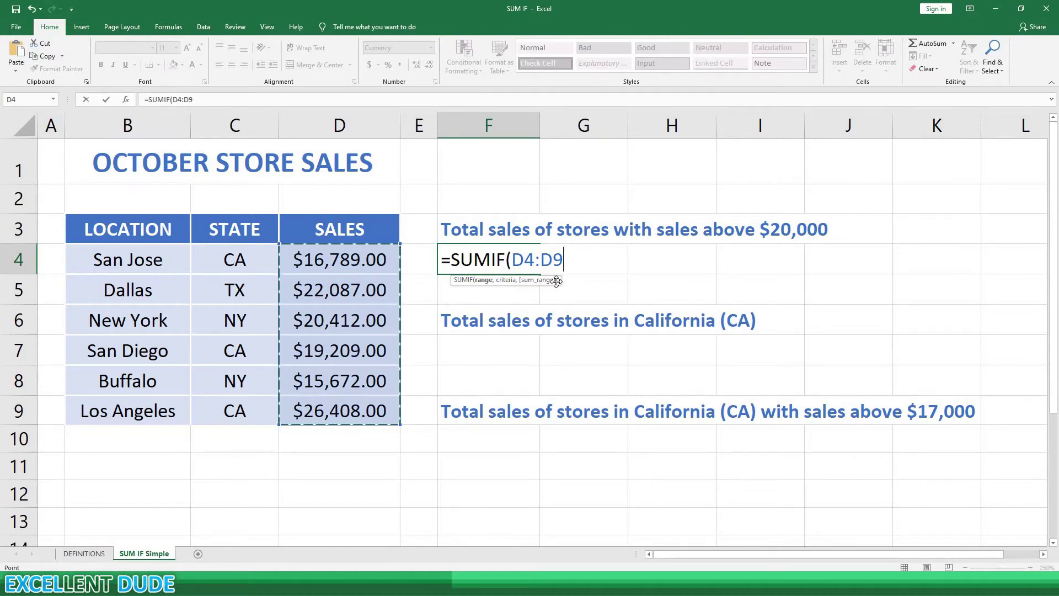
pyautogui.write(',"')
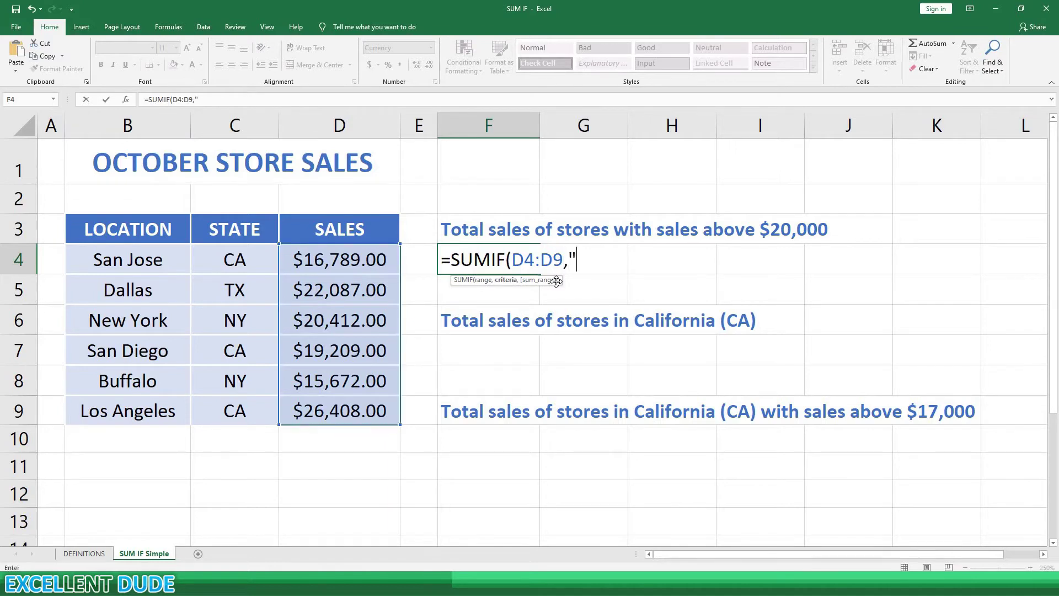
pyautogui.write('>2000')
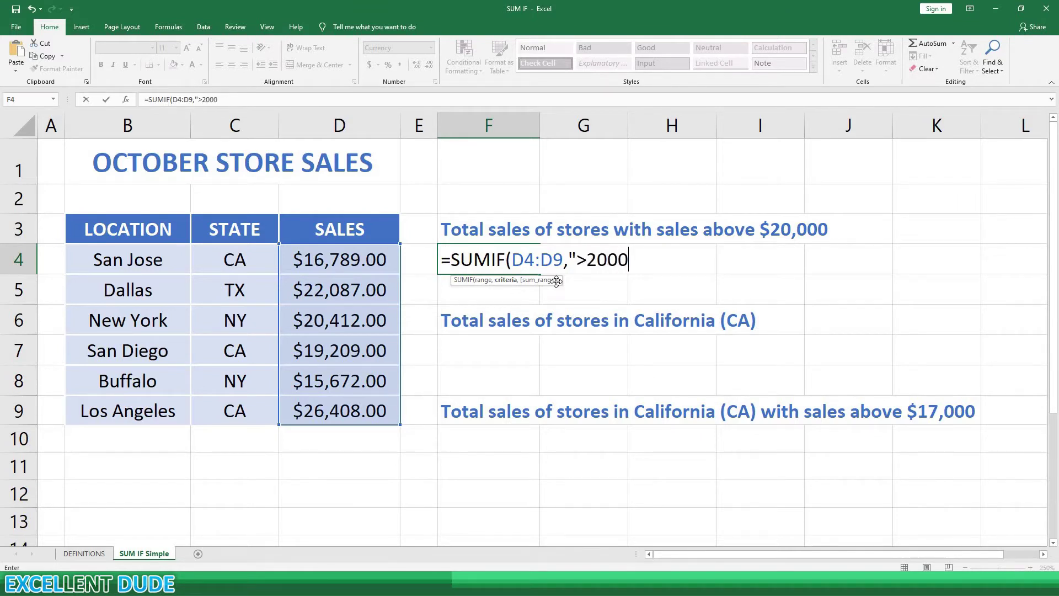
pyautogui.write('0")')
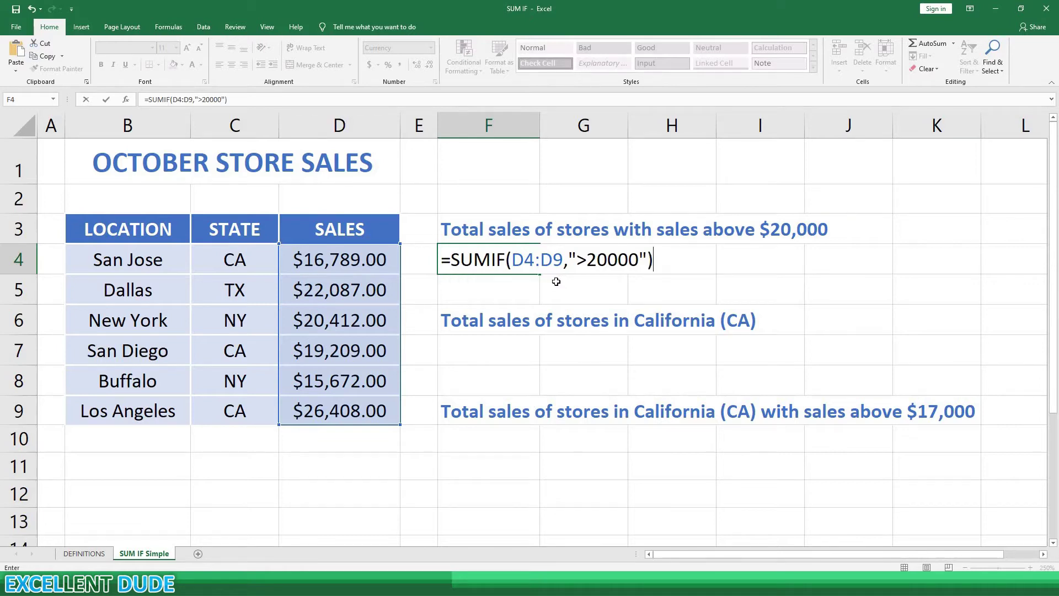
pyautogui.press('Return')
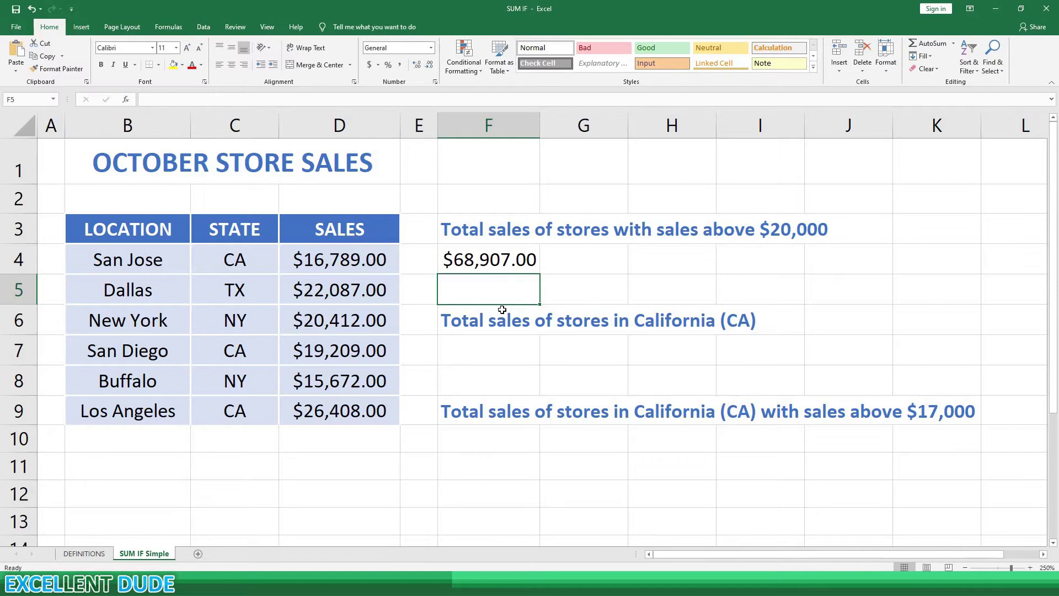
pyautogui.click(368, 290)
pyautogui.click(356, 320)
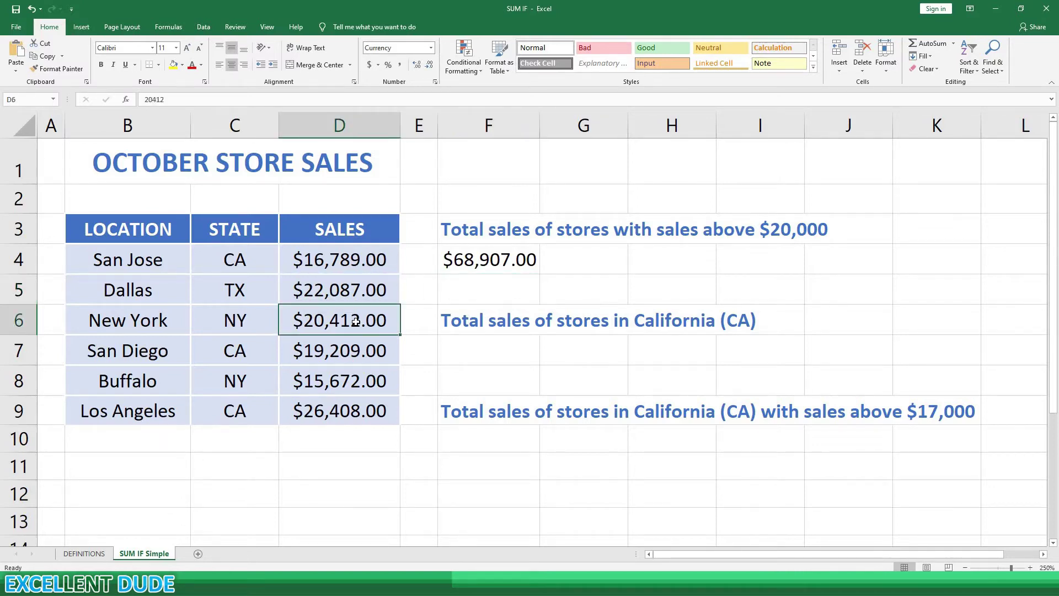
pyautogui.click(337, 418)
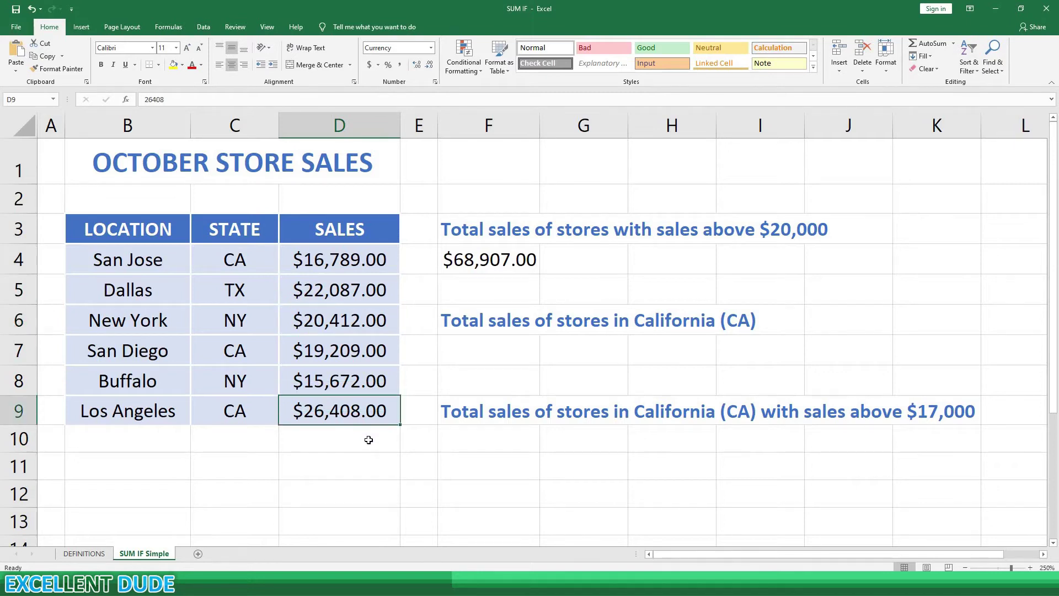
# Enter =SUMIF(C4:C9,"CA",D4:D9) in F7 to total the California stores' sales, and check the matching sales cells
pyautogui.click(495, 363)
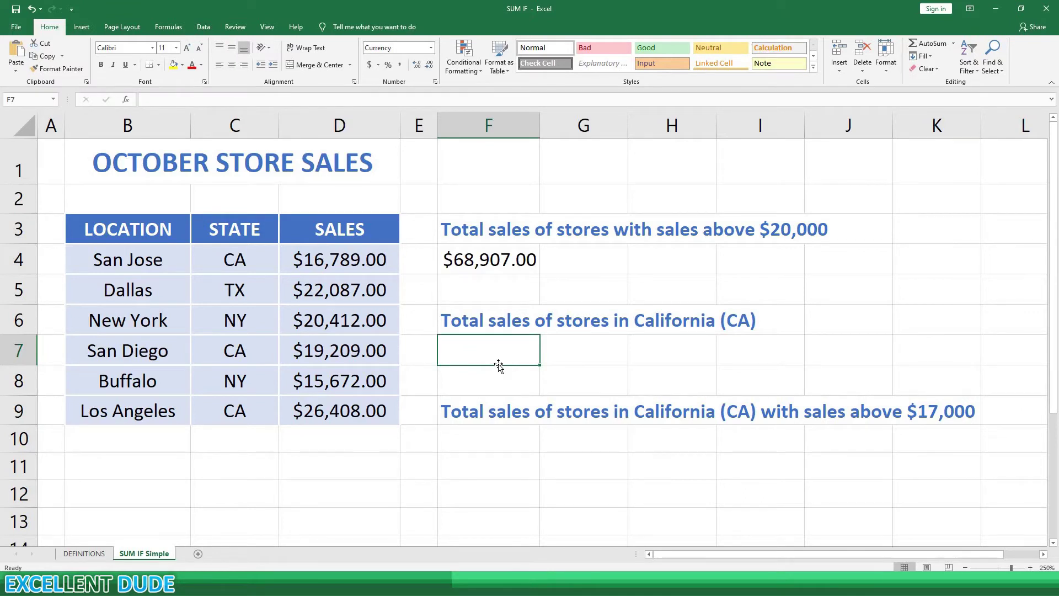
pyautogui.write('=')
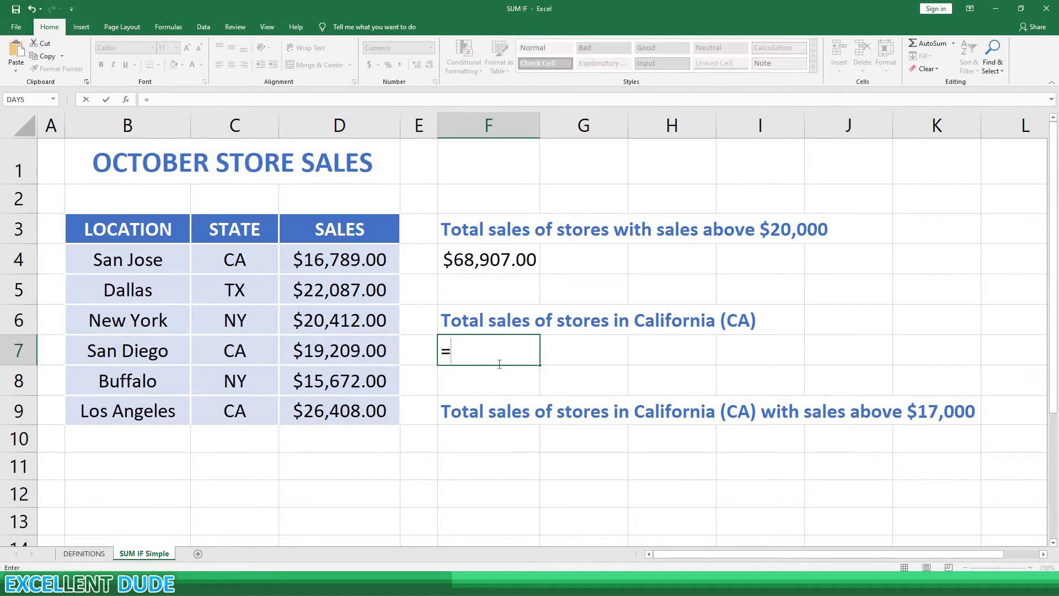
pyautogui.write('SUMIF')
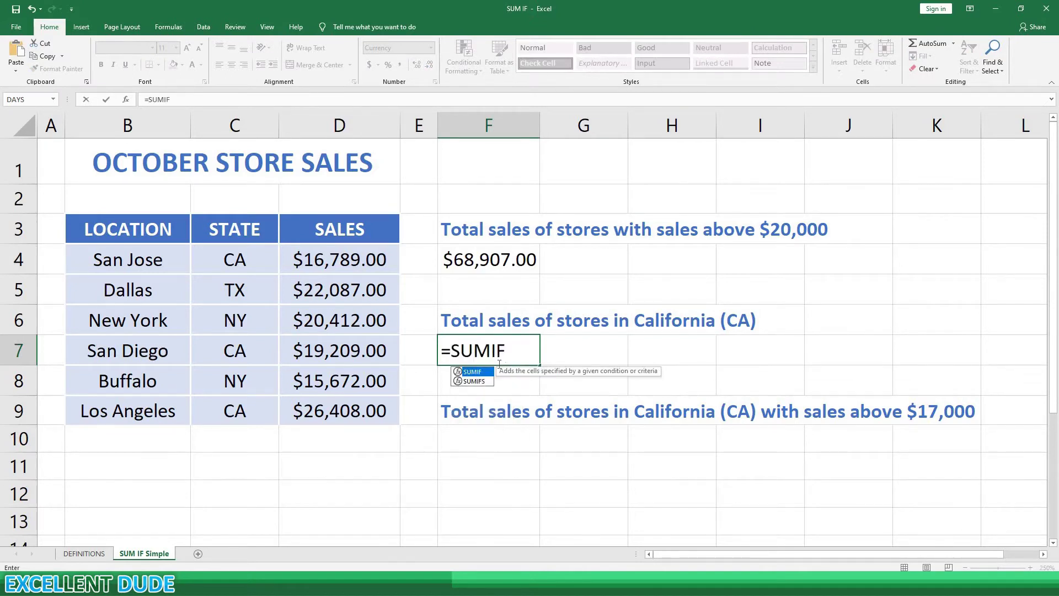
pyautogui.write('(')
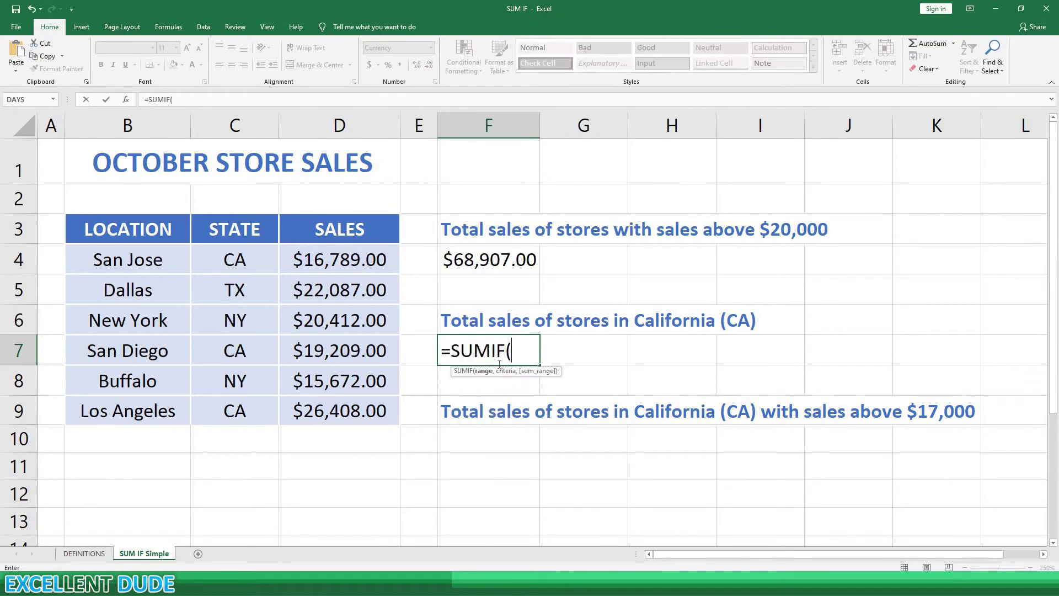
pyautogui.click(251, 259)
pyautogui.moveTo(245, 383); pyautogui.dragTo(237, 411)
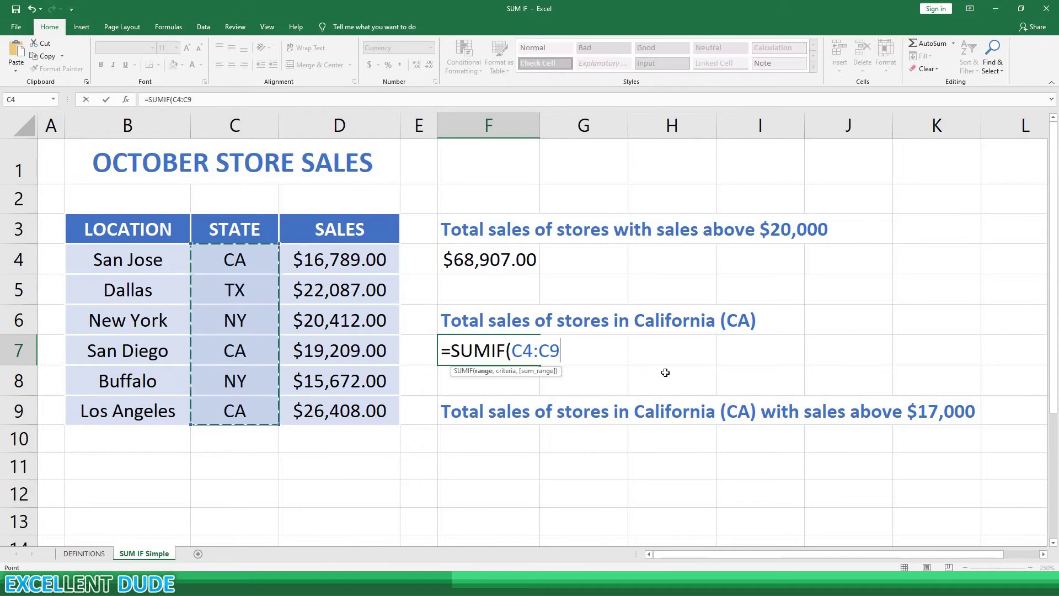
pyautogui.write(',')
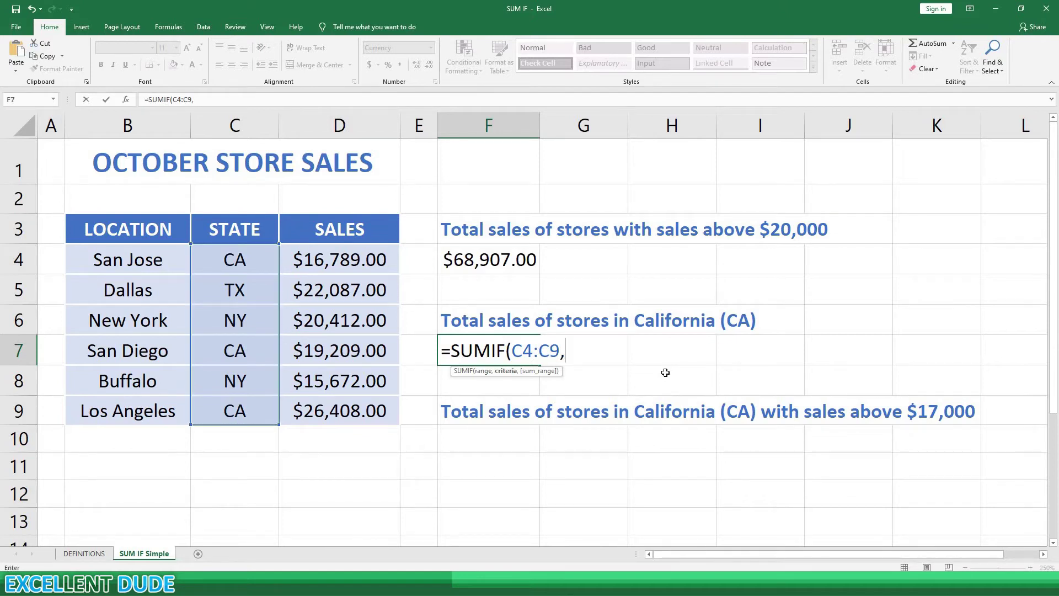
pyautogui.write('"CA",')
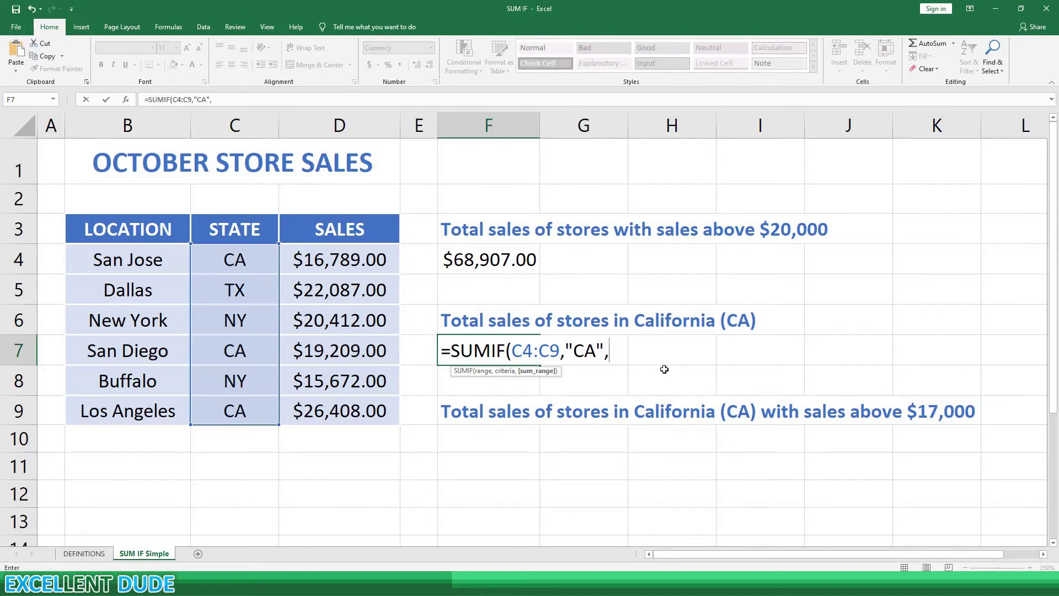
pyautogui.moveTo(368, 261); pyautogui.dragTo(366, 411)
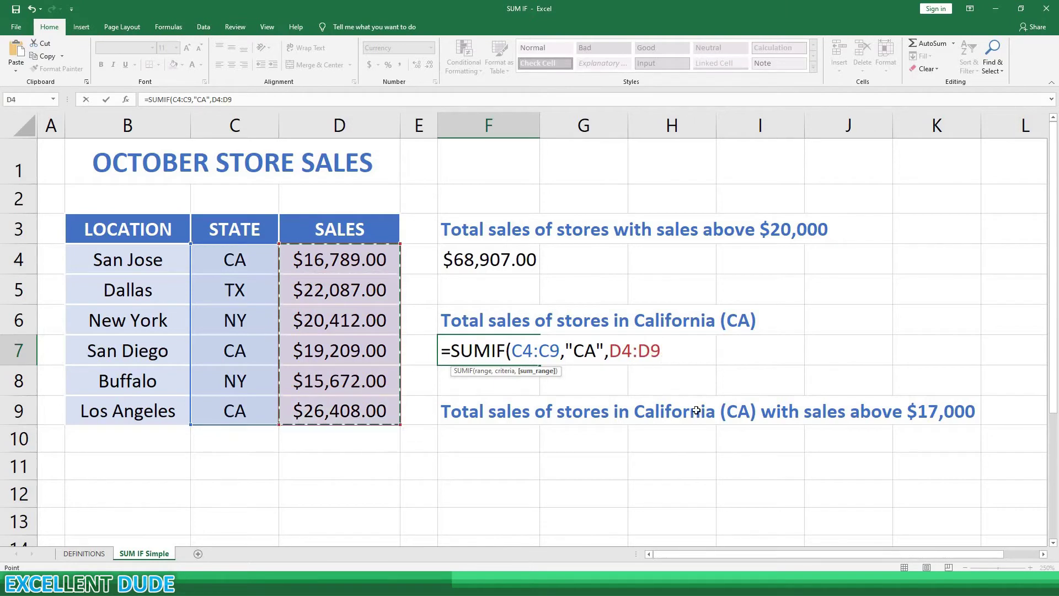
pyautogui.write(')')
pyautogui.press('Return')
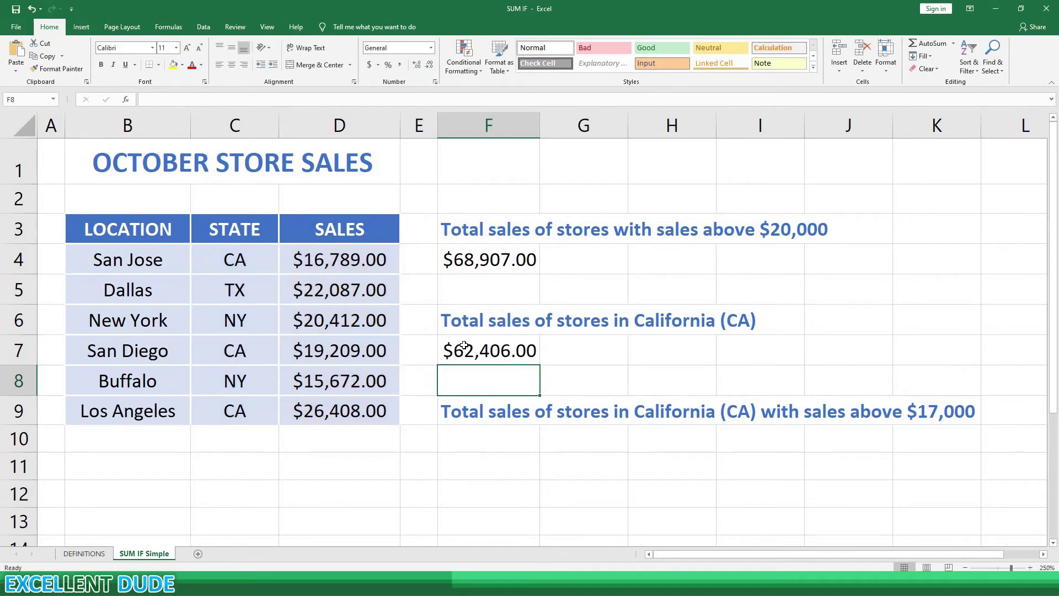
pyautogui.click(364, 259)
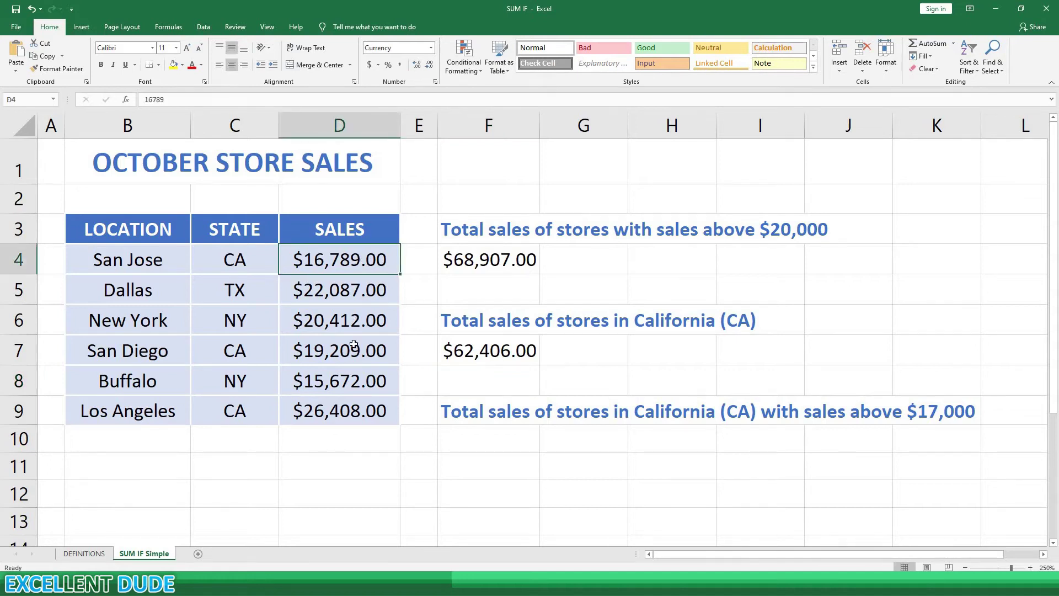
pyautogui.click(353, 351)
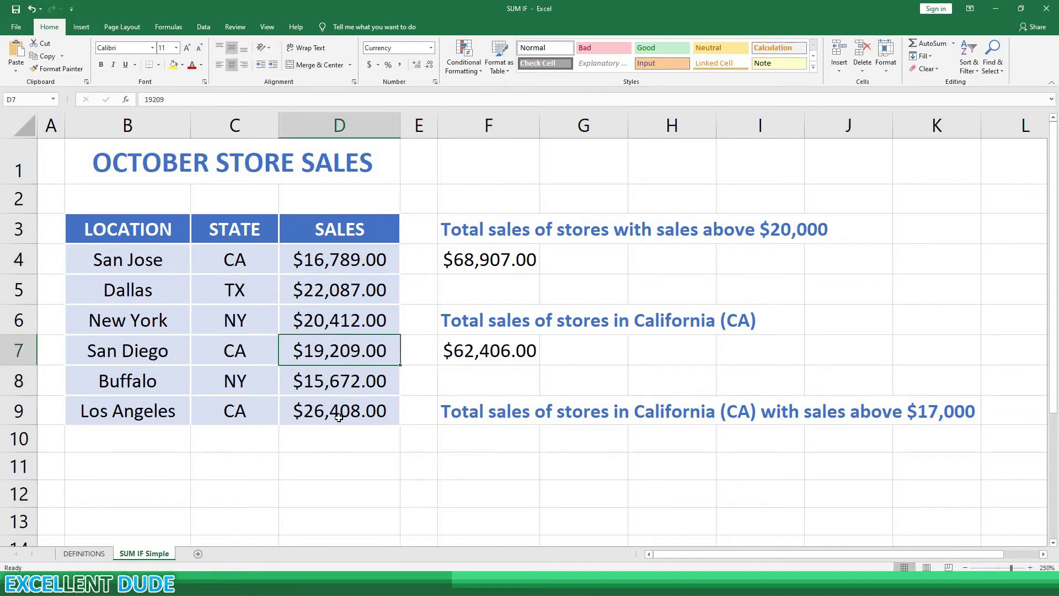
pyautogui.click(340, 417)
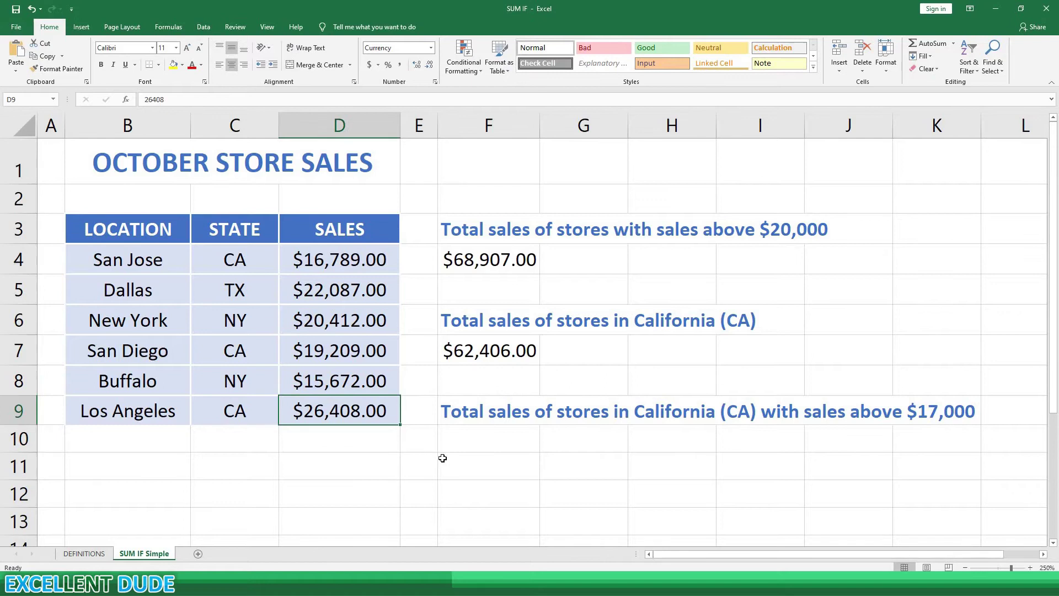
# Start a SUMIFS formula in F10 with sum range D4:D9 and the first criterion "CA" on the state range C4:C9
pyautogui.click(472, 444)
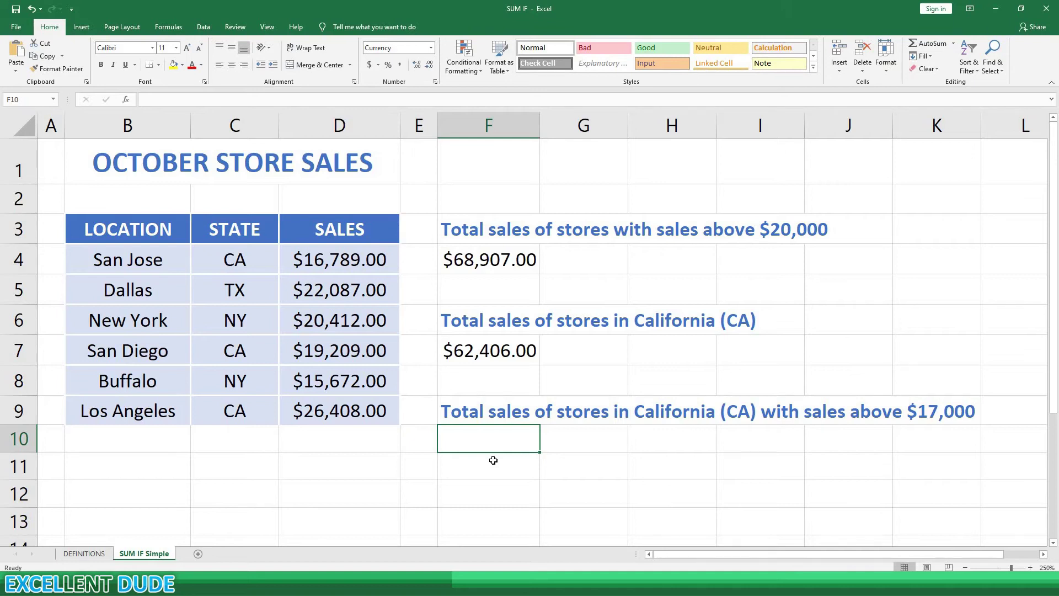
pyautogui.write('=')
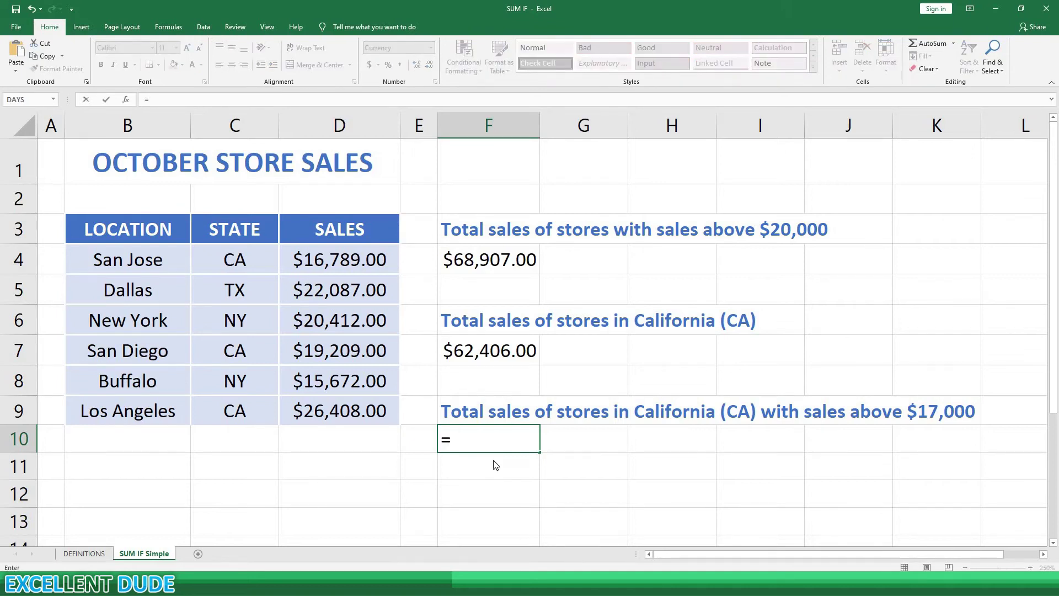
pyautogui.write('SUMIFS')
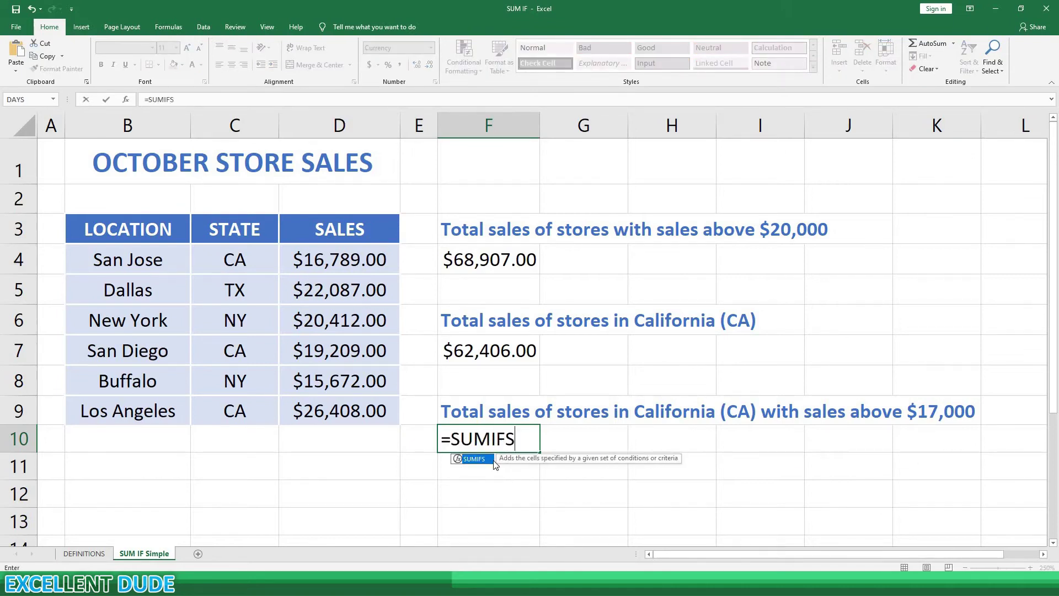
pyautogui.write('(')
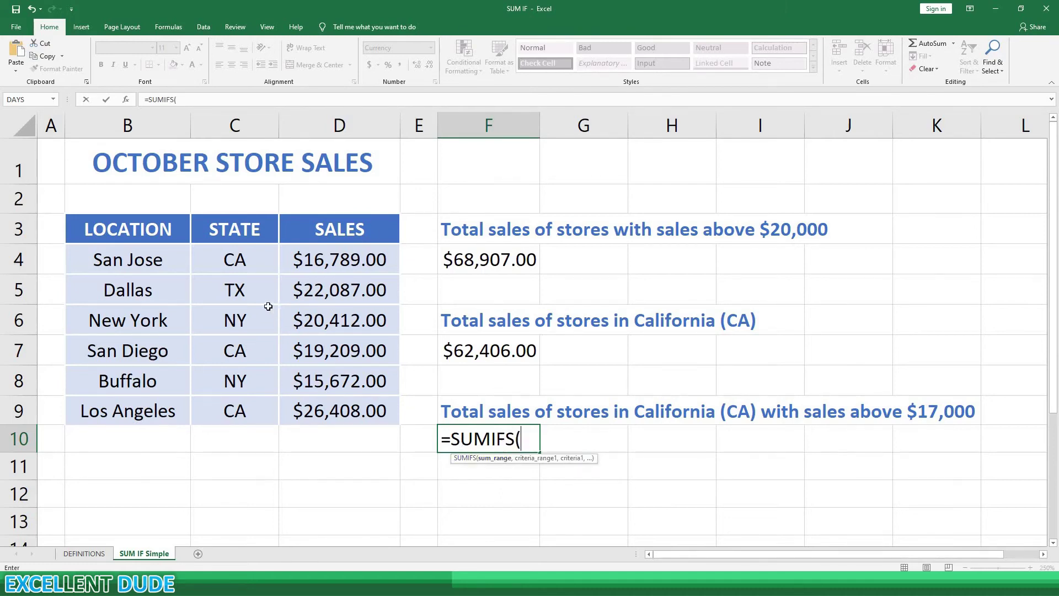
pyautogui.moveTo(324, 263); pyautogui.dragTo(409, 401)
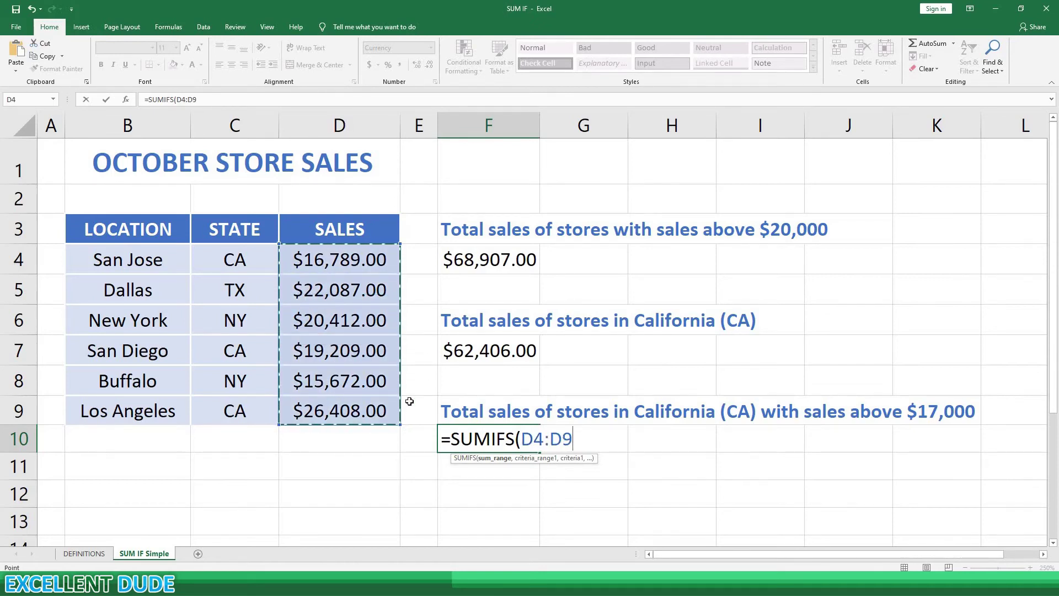
pyautogui.write(',')
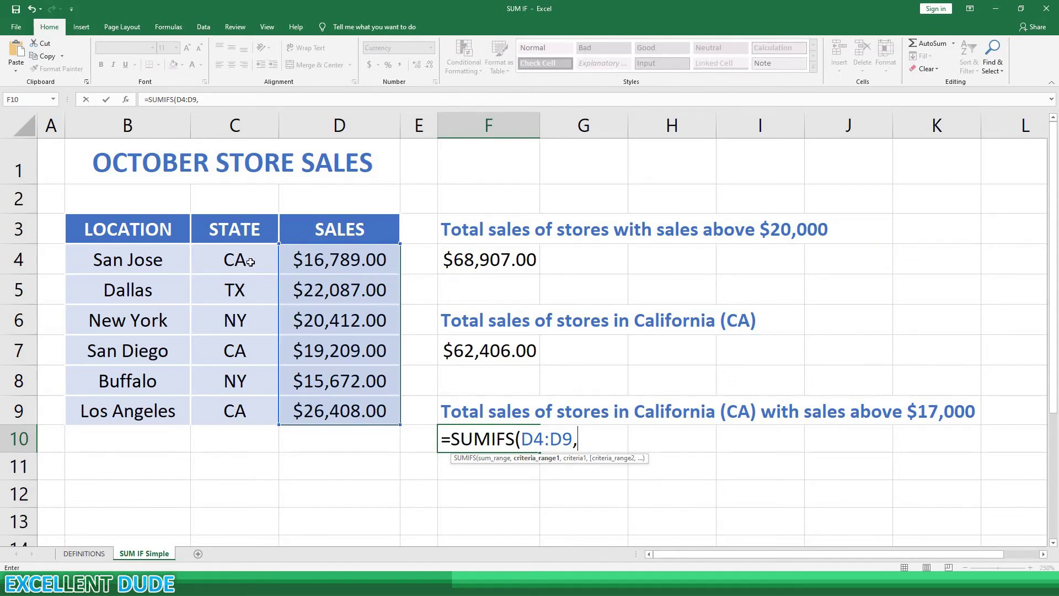
pyautogui.moveTo(250, 262); pyautogui.dragTo(246, 420)
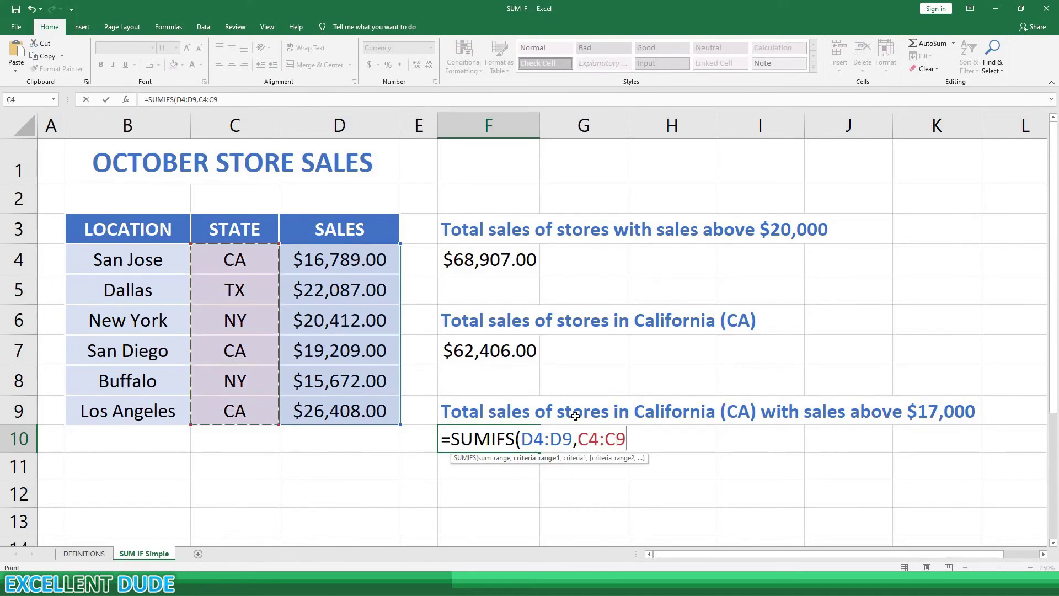
pyautogui.write(',"')
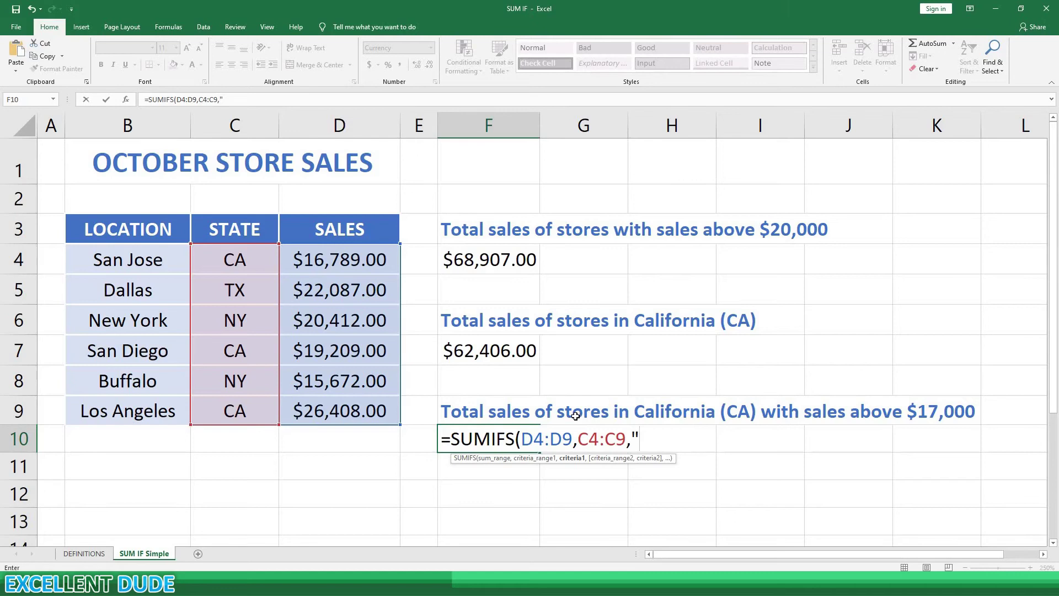
pyautogui.write('CA",')
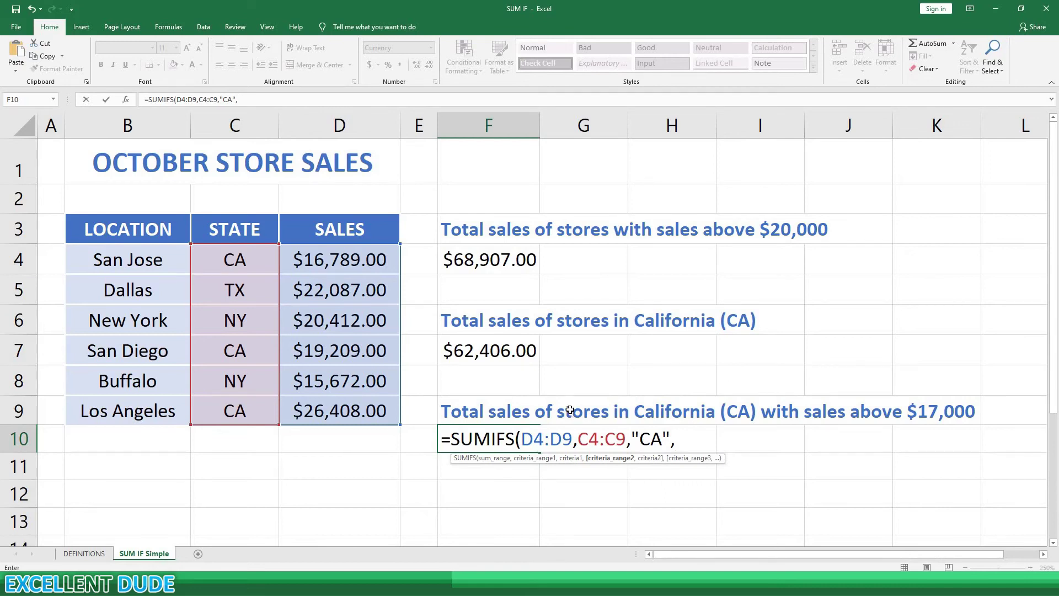
# Complete the F10 SUMIFS formula with the second criterion ">17000" on D4:D9, and check the matching sales cells
pyautogui.moveTo(359, 260); pyautogui.dragTo(354, 413)
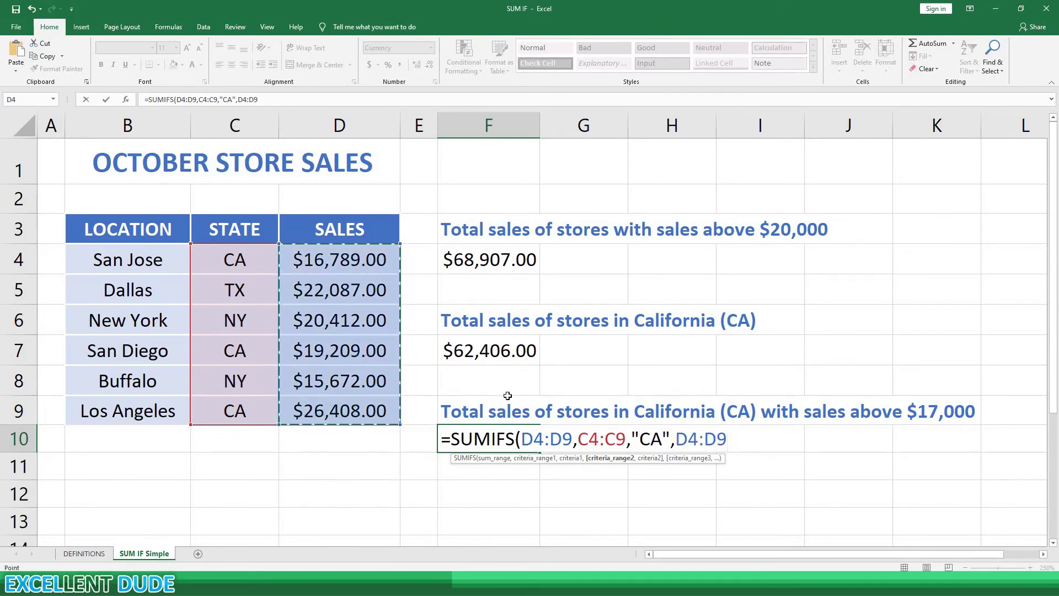
pyautogui.write(',')
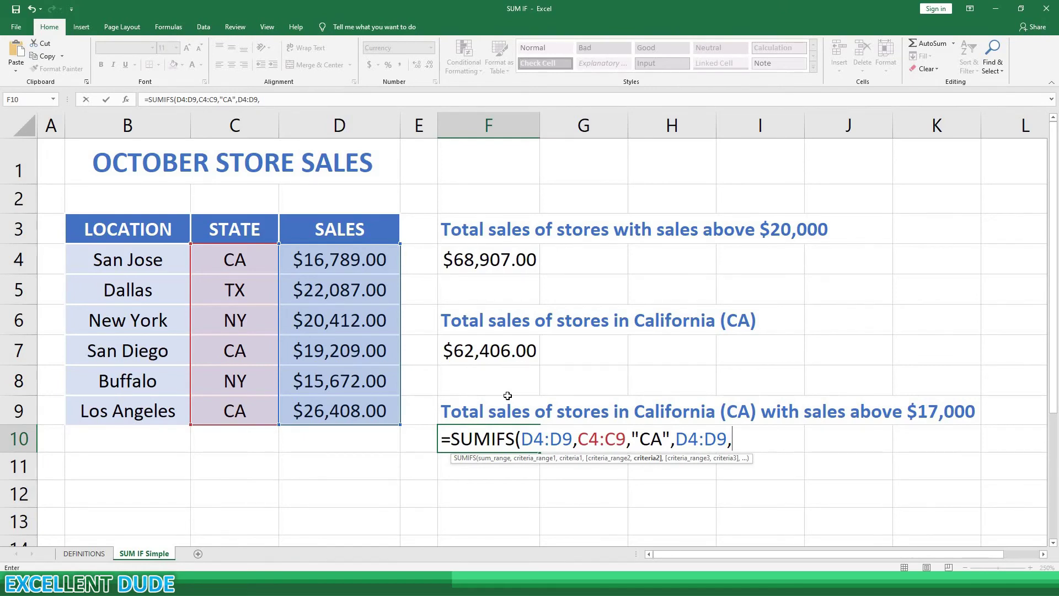
pyautogui.write('">17000"')
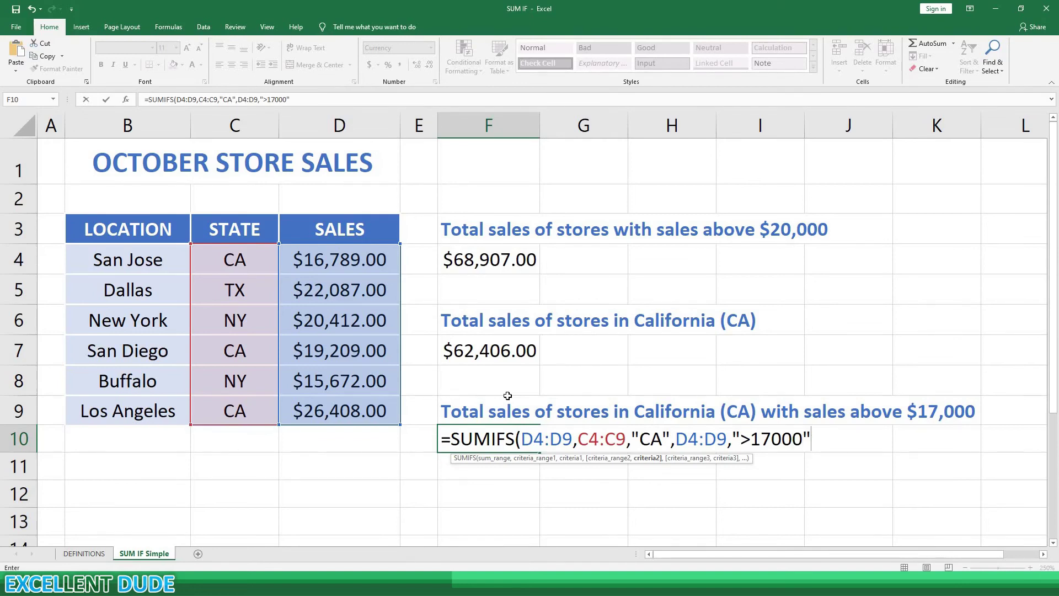
pyautogui.write(')')
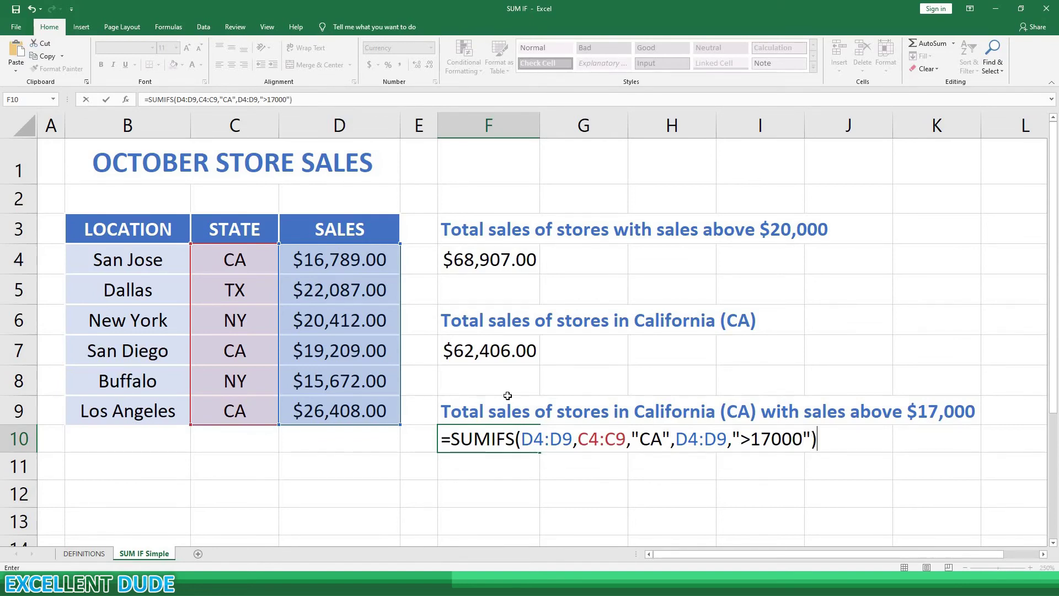
pyautogui.press('Return')
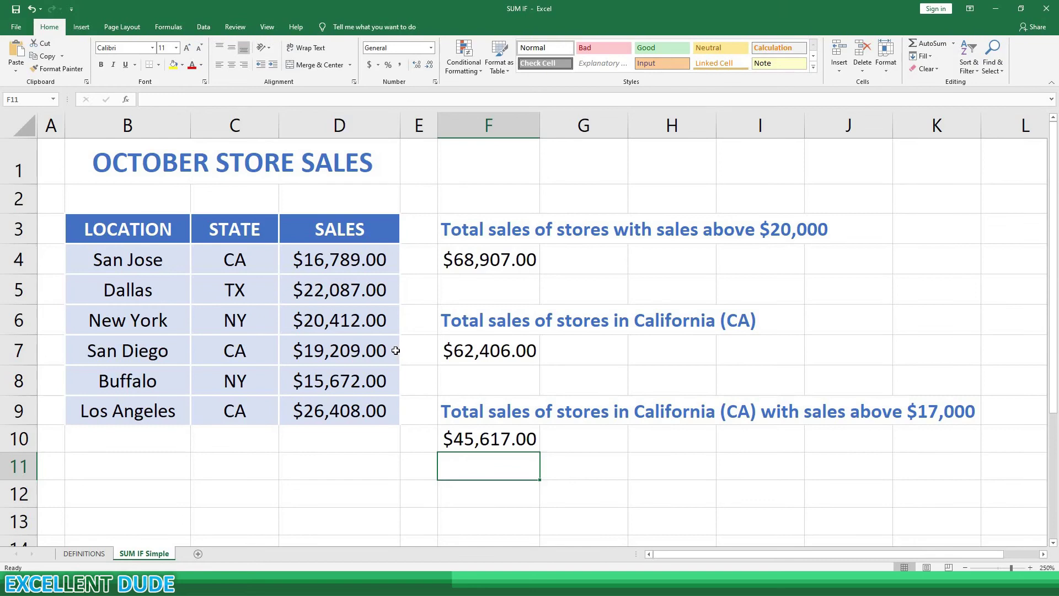
pyautogui.click(372, 355)
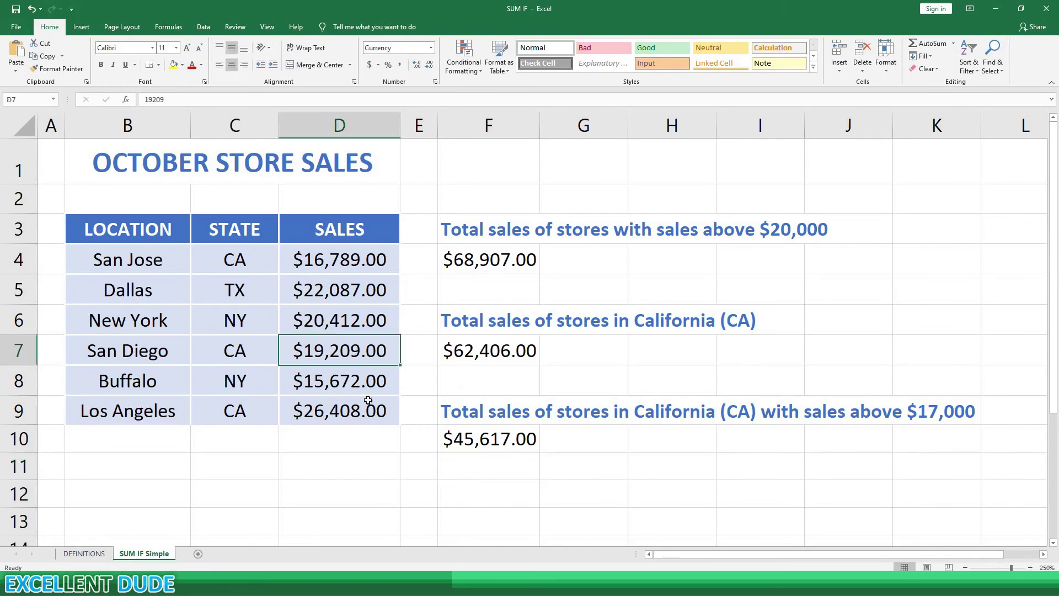
pyautogui.click(366, 413)
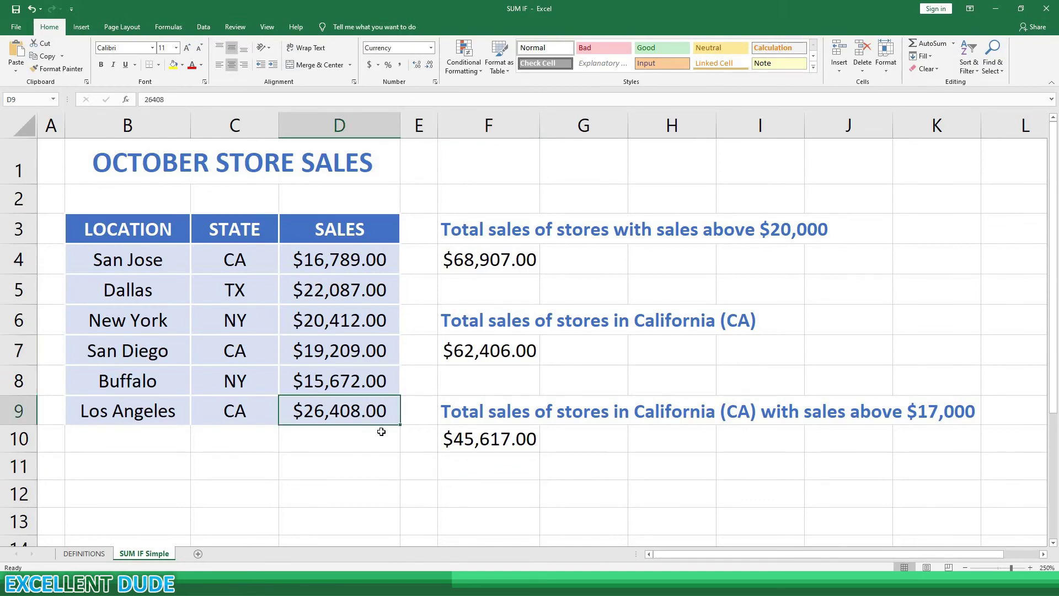